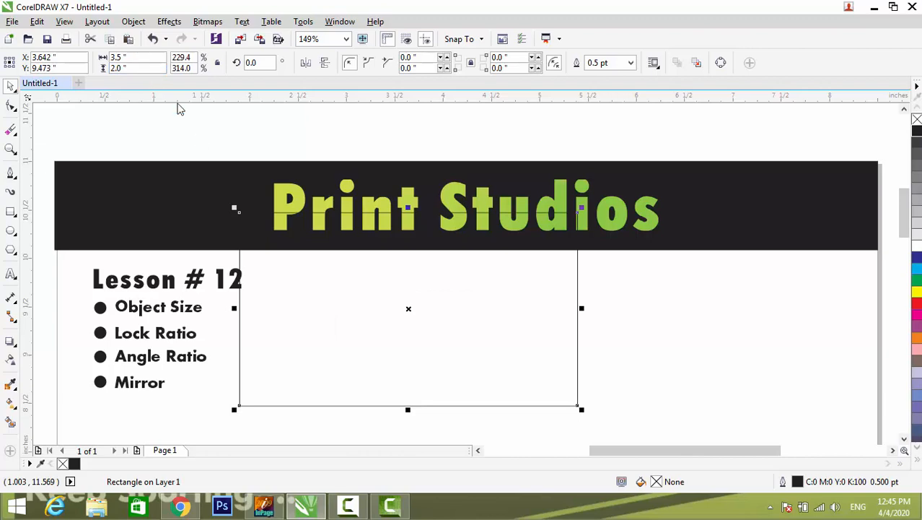
# - Move the empty rectangle clear of the lesson list, below the banner, to about X 5.245", Y 8.962"
pyautogui.moveTo(456, 302); pyautogui.dragTo(609, 348)
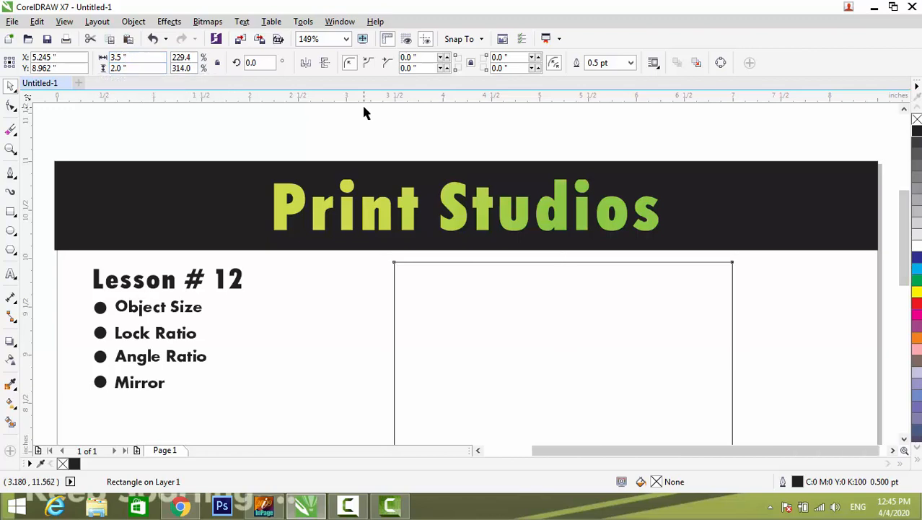
pyautogui.scroll(-2, 364, 109)
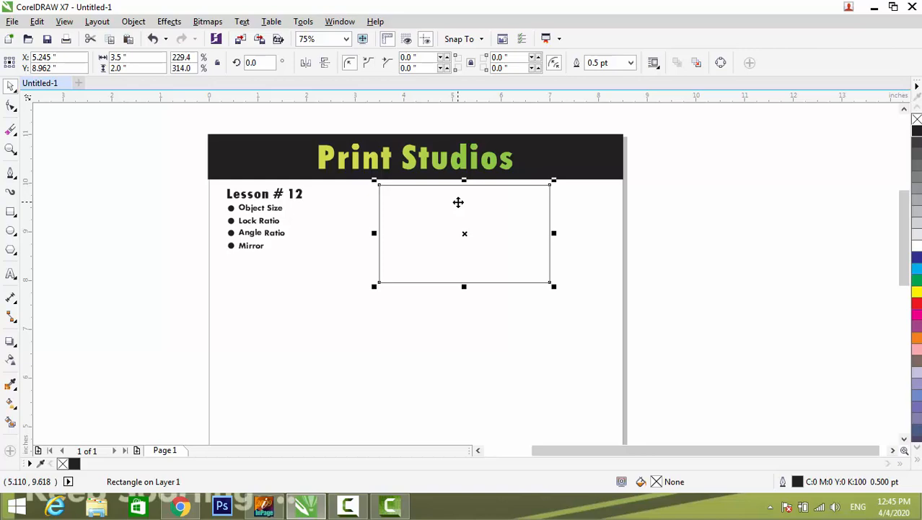
pyautogui.click(458, 202)
pyautogui.scroll(2, 457, 274)
pyautogui.click(453, 351)
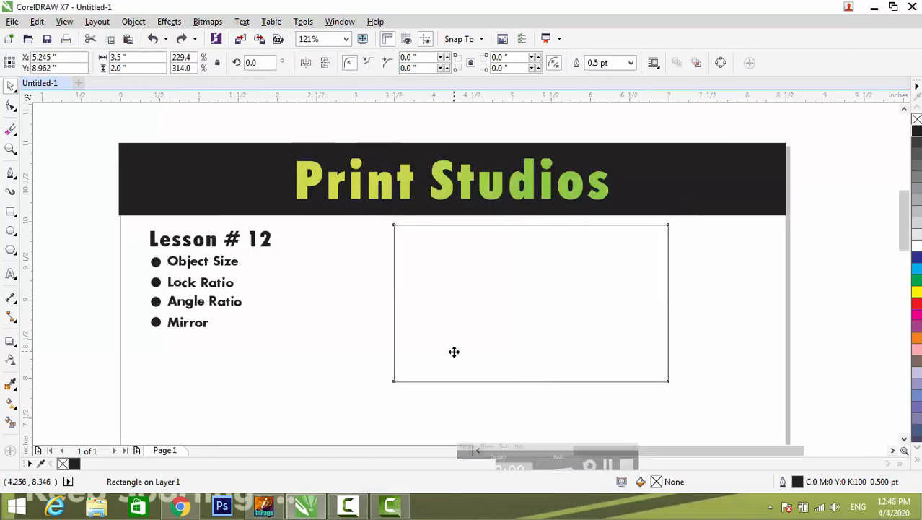
pyautogui.click(453, 350)
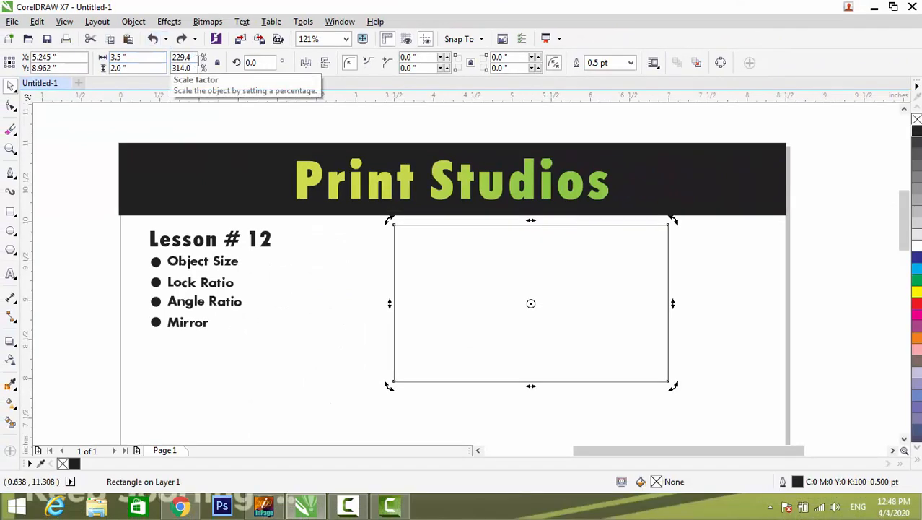
pyautogui.click(440, 131)
pyautogui.click(476, 287)
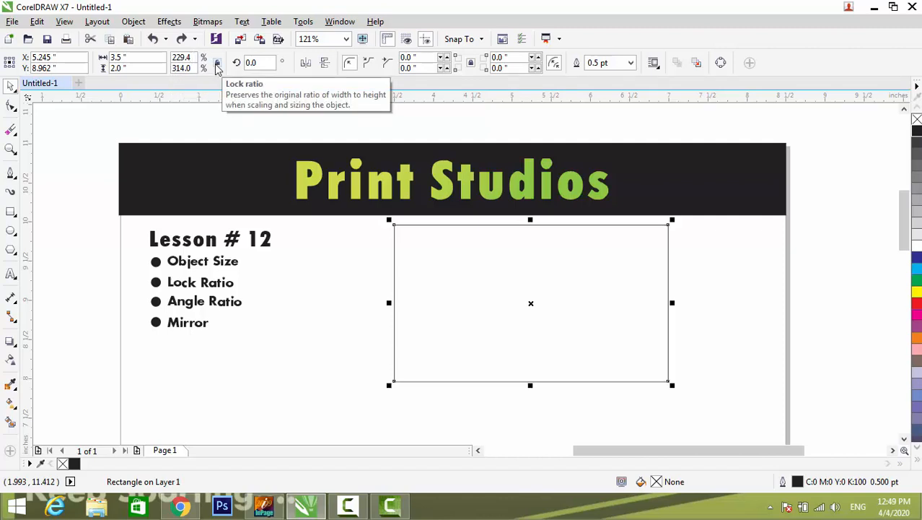
# - Place a duplicate of the Print Studios title above the black banner at about X 4.237", Y 11.88"
pyautogui.scroll(-2, 475, 200)
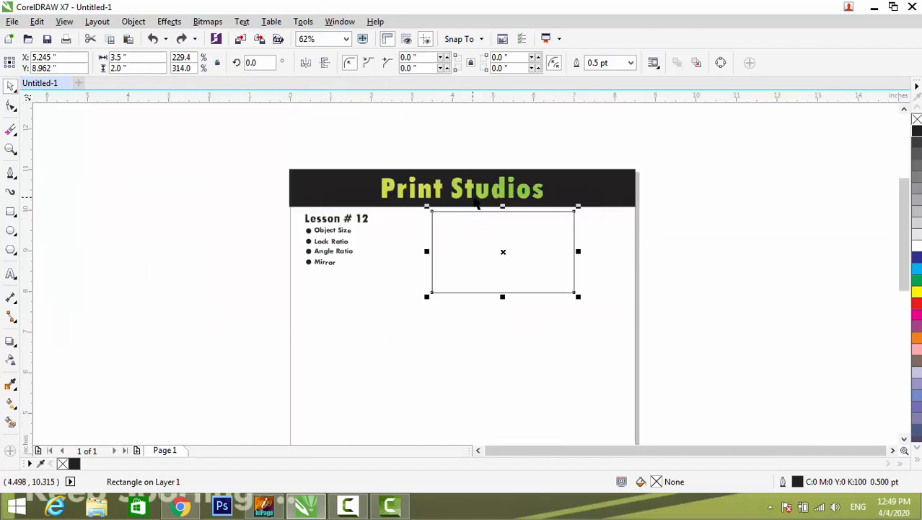
pyautogui.click(466, 185)
pyautogui.moveTo(466, 184); pyautogui.dragTo(466, 137)
pyautogui.rightClick(465, 135)
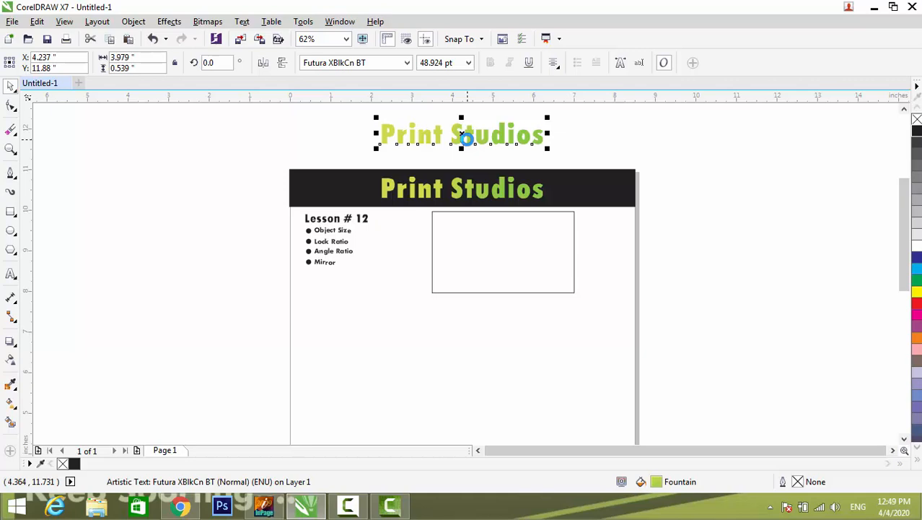
pyautogui.click(318, 141)
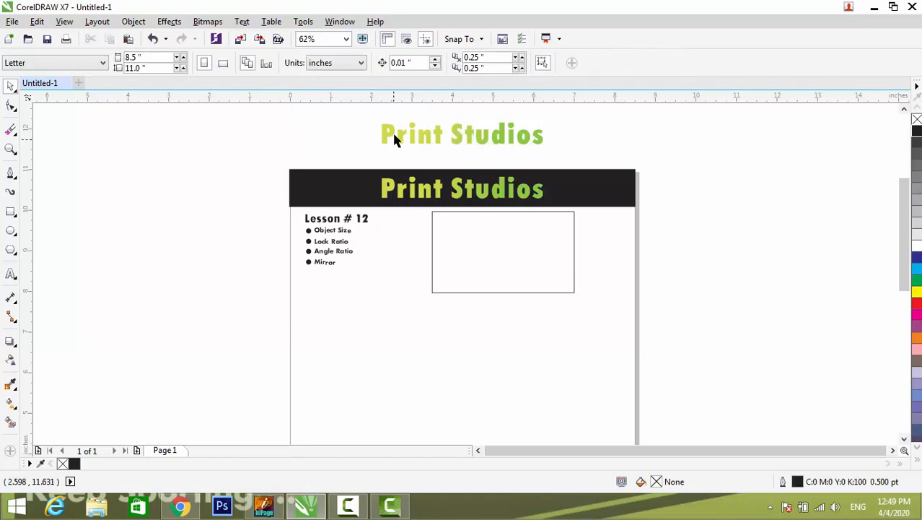
# - Remove the gradient fill from the duplicated title above the banner and fill it solid black
pyautogui.click(394, 134)
pyautogui.click(916, 120)
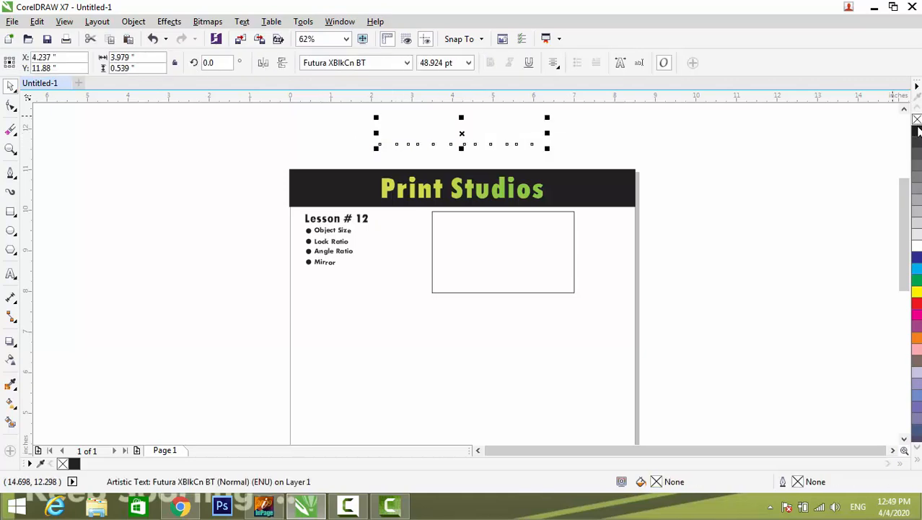
pyautogui.click(916, 130)
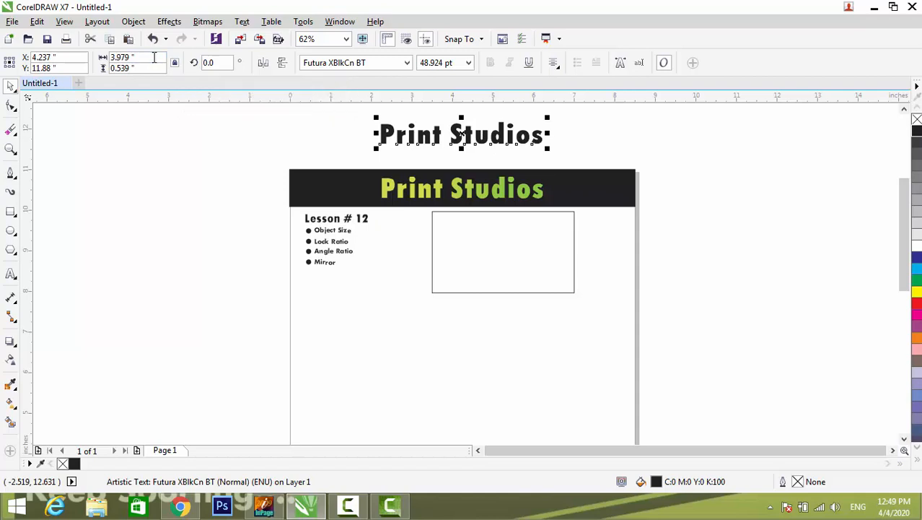
# - Resize the black title copy proportionally to a width of 3 inches, and undo the resize
pyautogui.moveTo(154, 58); pyautogui.dragTo(88, 60)
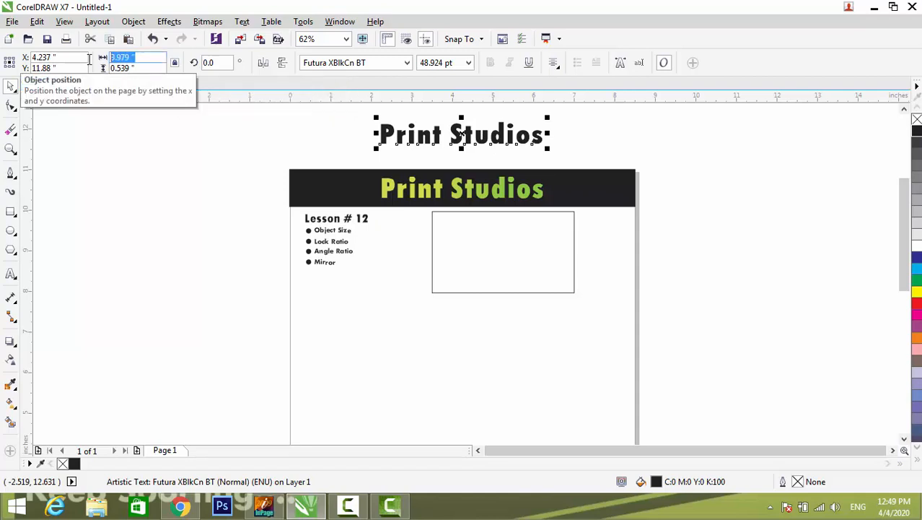
pyautogui.write('3')
pyautogui.press('Return')
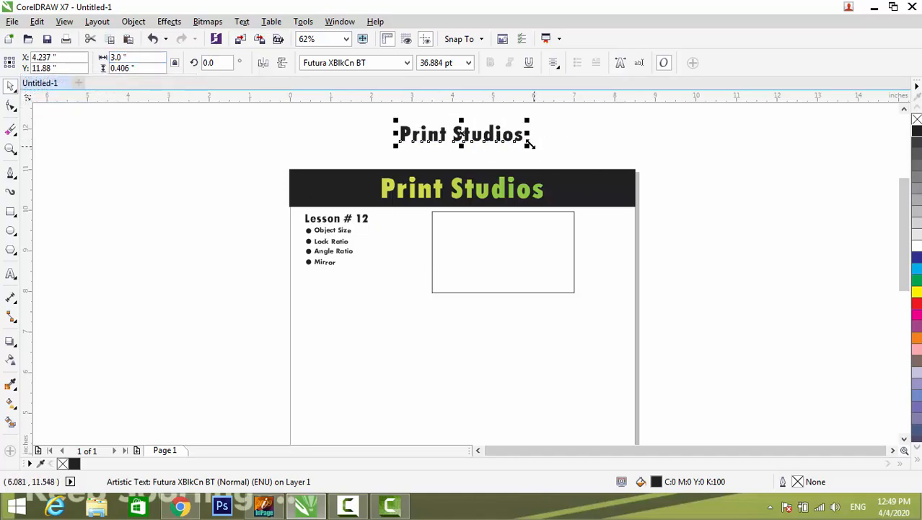
pyautogui.hotkey('shift', 'F2')
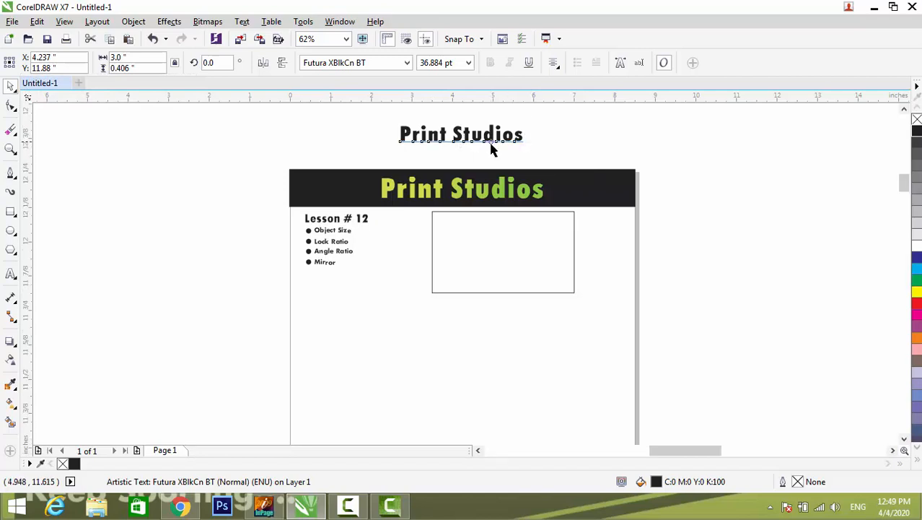
pyautogui.scroll(-2, 520, 180)
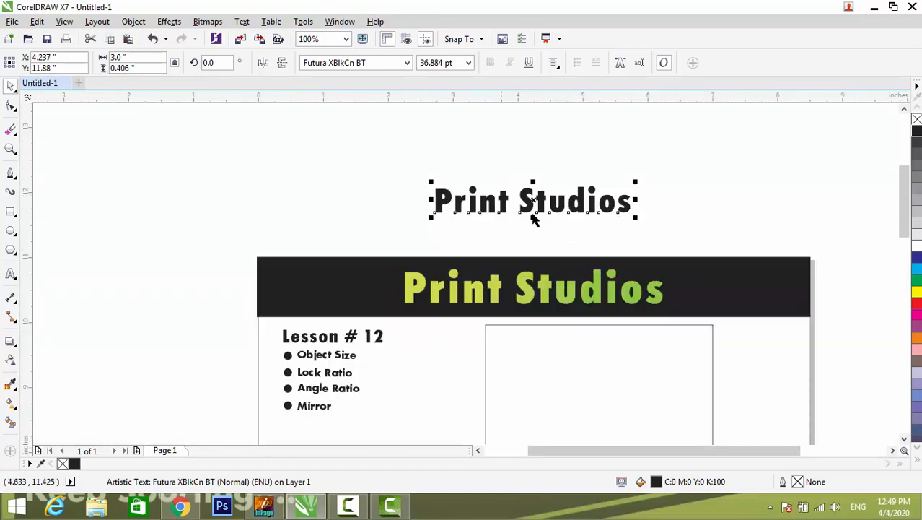
pyautogui.hotkey('ctrl', 'z')
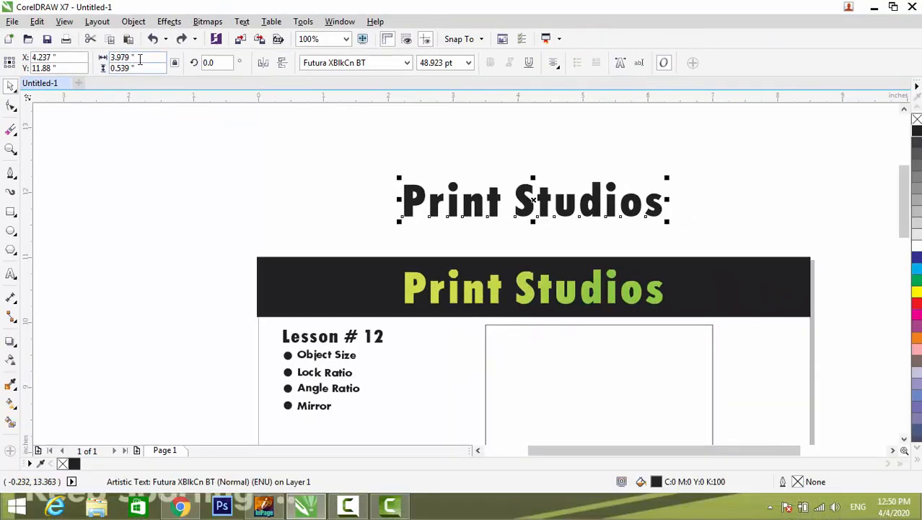
# - Set the black title copy's width to 3 inches again, and delete the copy
pyautogui.moveTo(143, 59); pyautogui.dragTo(106, 56)
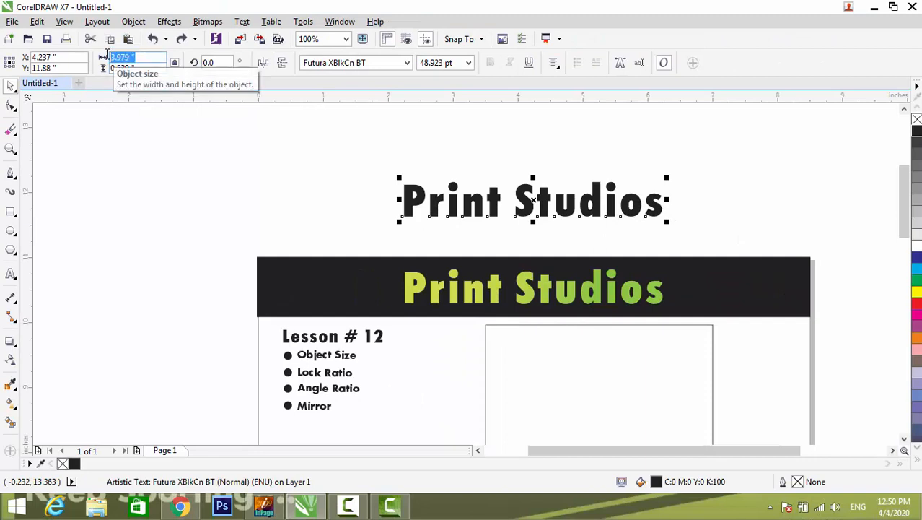
pyautogui.write('3')
pyautogui.press('Return')
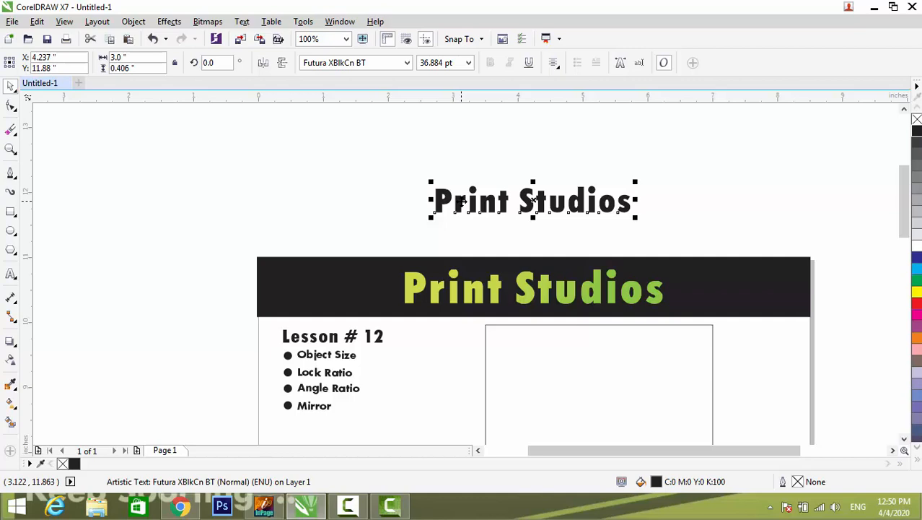
pyautogui.press('Delete')
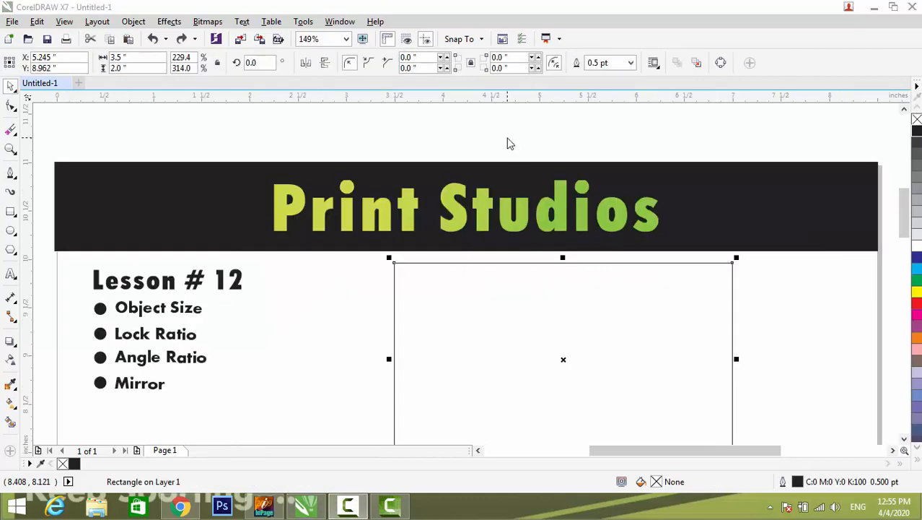
# - Duplicate the Print Studios title above the banner at about X 4.268", Y 12.259", with a solid black fill
pyautogui.click(463, 316)
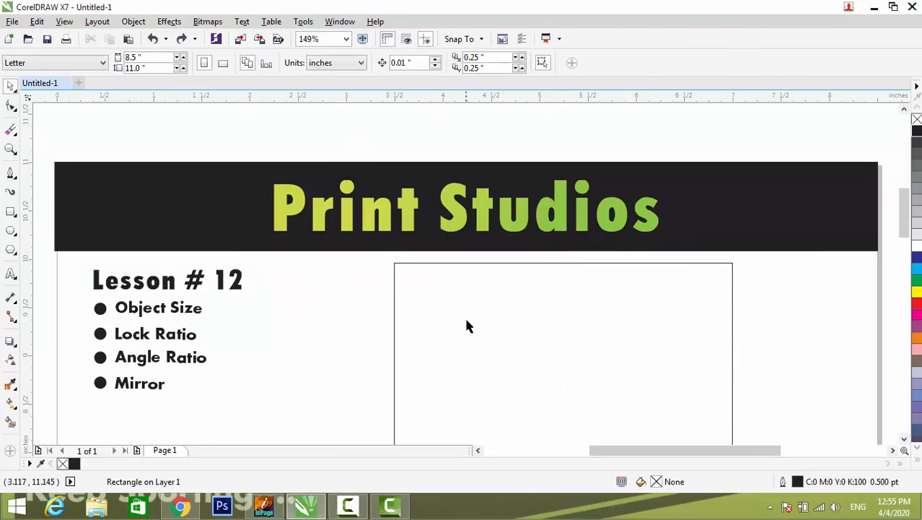
pyautogui.click(597, 262)
pyautogui.scroll(-2, 596, 280)
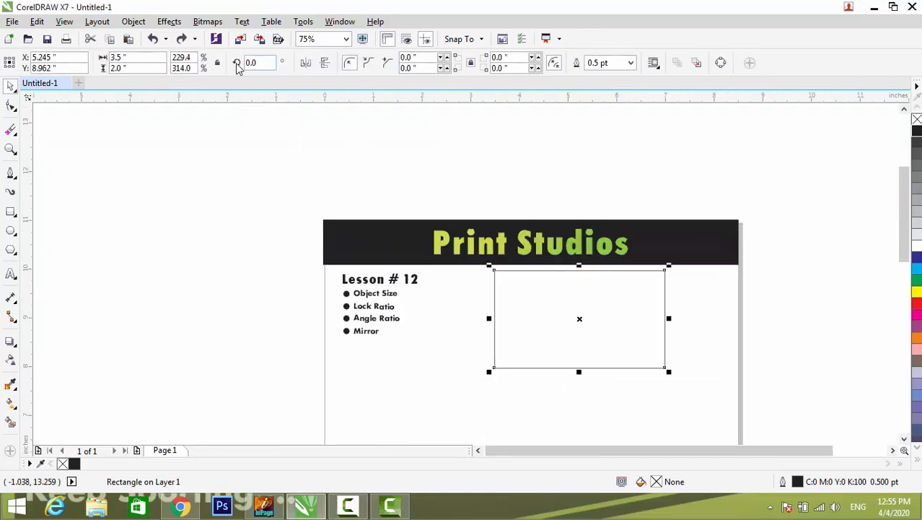
pyautogui.click(505, 147)
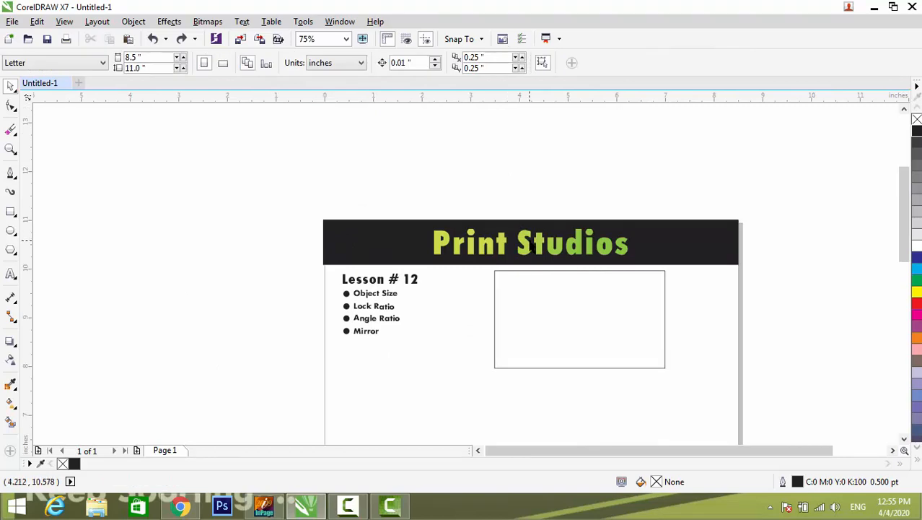
pyautogui.moveTo(531, 244); pyautogui.dragTo(532, 158)
pyautogui.rightClick(533, 159)
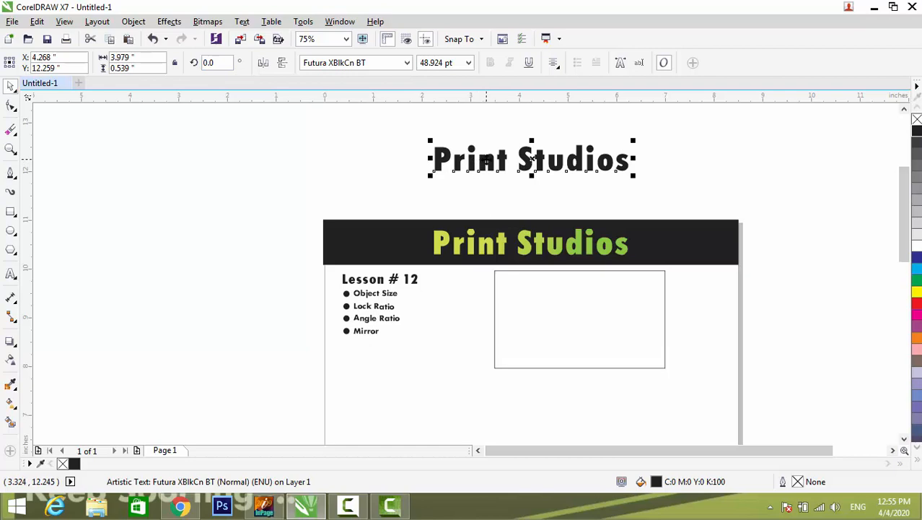
# - Rotate the black title copy freehand by its corner rotation handle, and undo the rotation
pyautogui.click(532, 159)
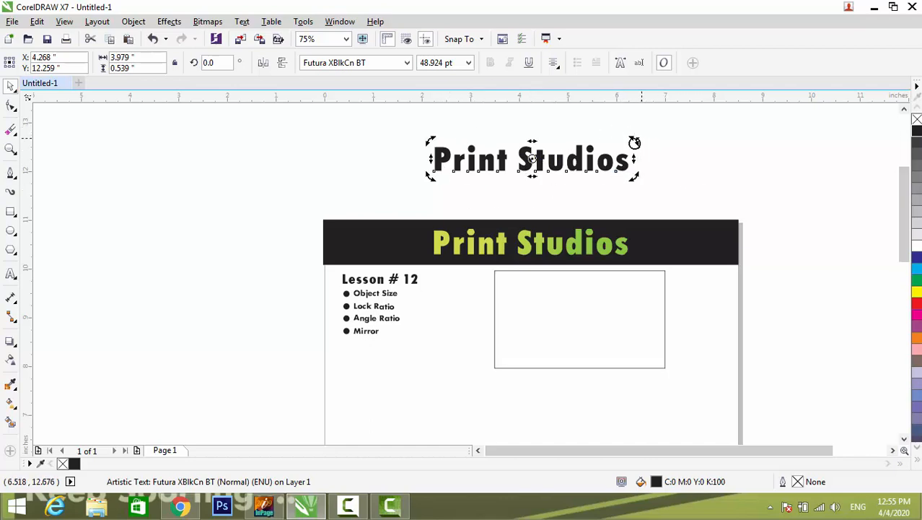
pyautogui.moveTo(634, 142); pyautogui.dragTo(594, 145)
pyautogui.hotkey('ctrl', 'z')
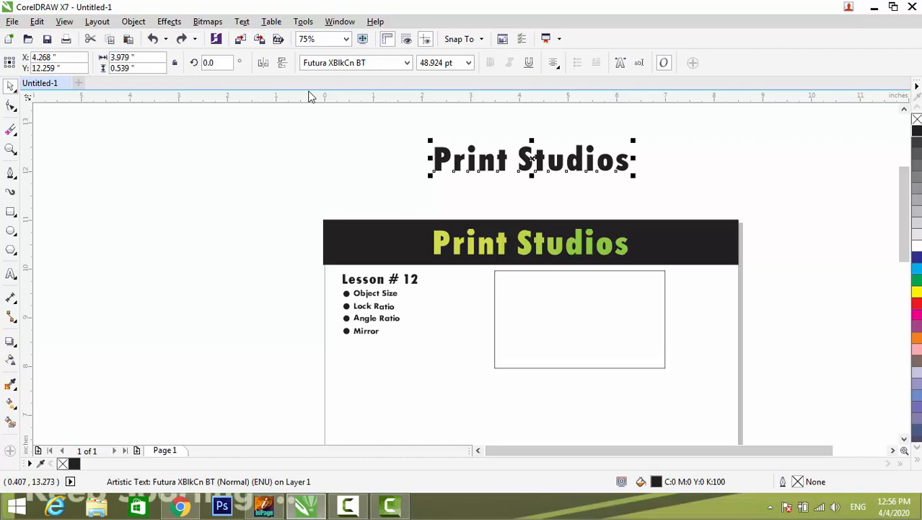
# - Rotate the black title copy by an exact angle of 60 degrees, and undo the rotation
pyautogui.moveTo(227, 62); pyautogui.dragTo(204, 62)
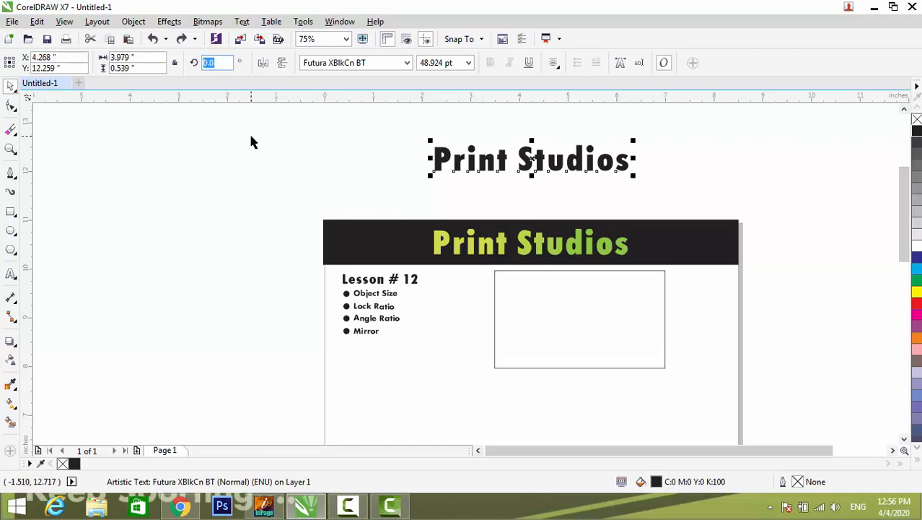
pyautogui.write('6')
pyautogui.write('0')
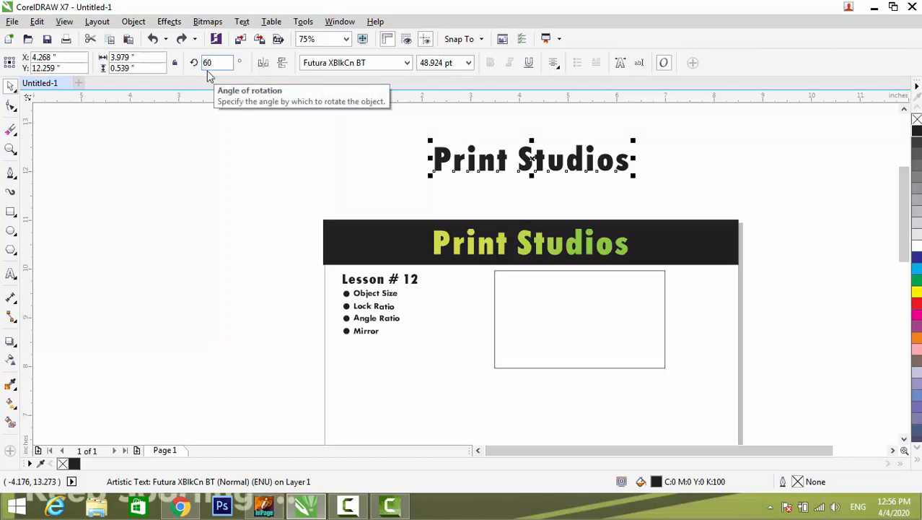
pyautogui.press('Return')
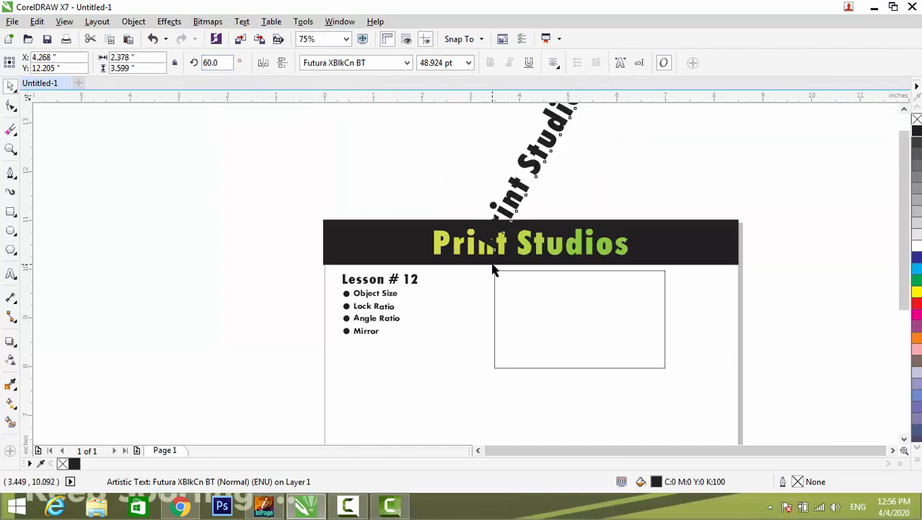
pyautogui.scroll(-1, 493, 266)
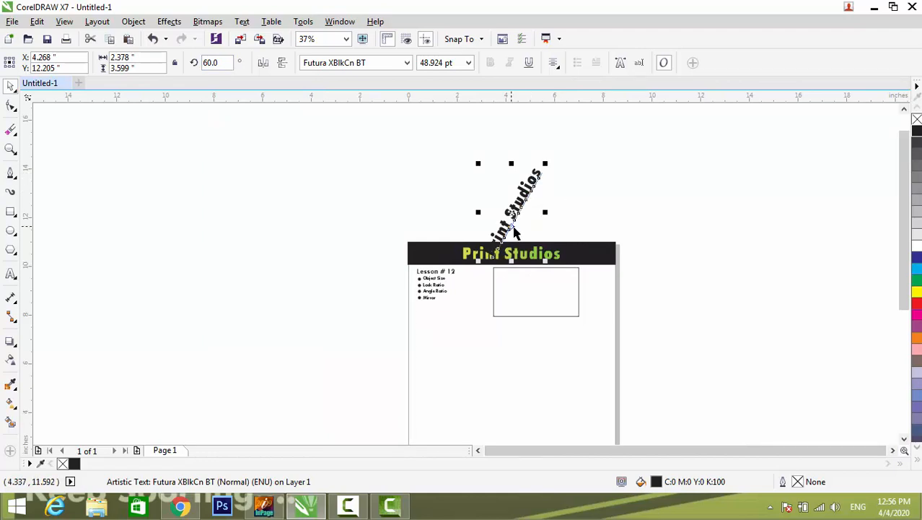
pyautogui.hotkey('ctrl', 'z')
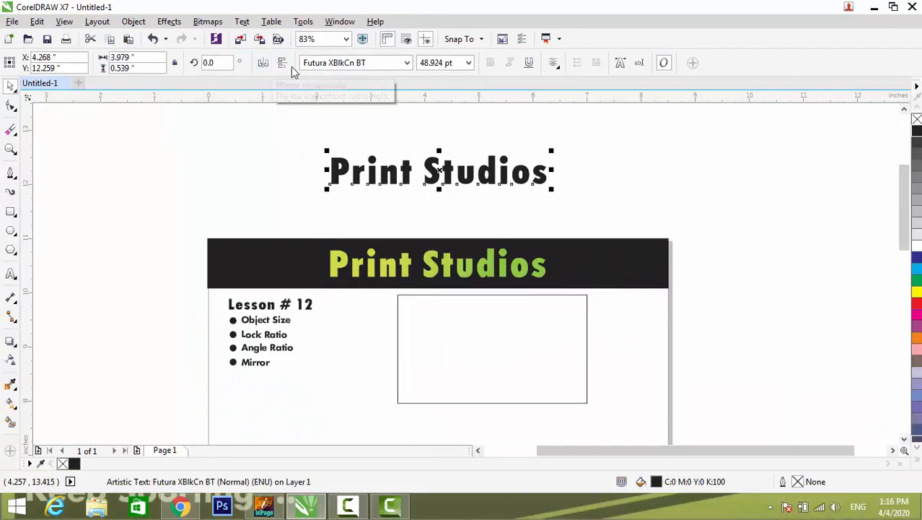
# - Mirror the black title copy horizontally in place, and undo the flip
pyautogui.click(419, 130)
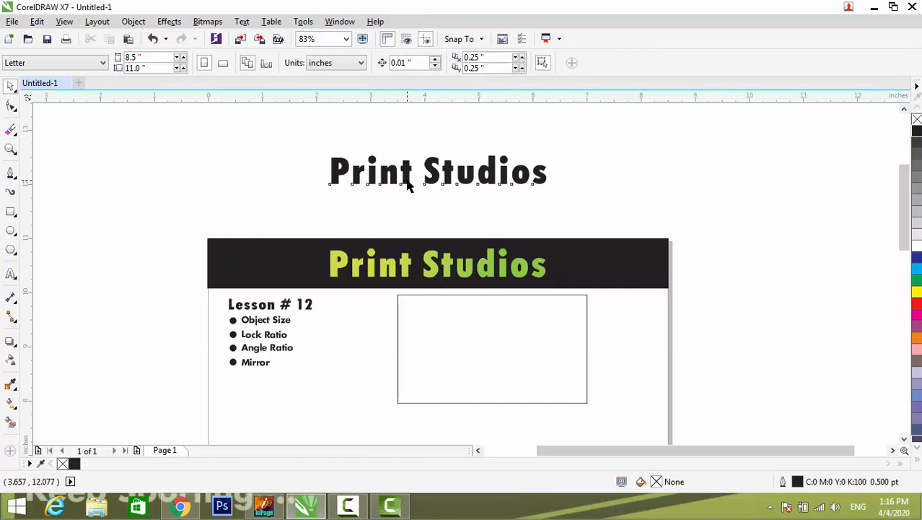
pyautogui.click(408, 185)
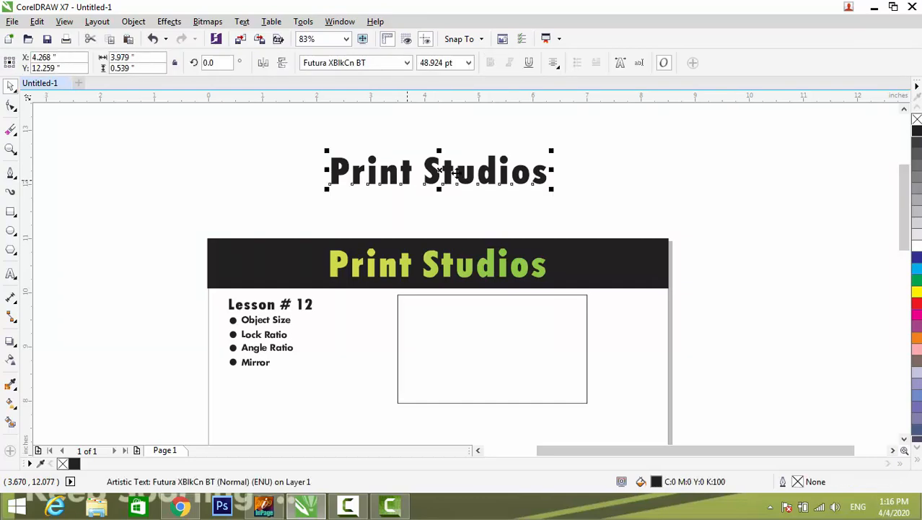
pyautogui.click(264, 63)
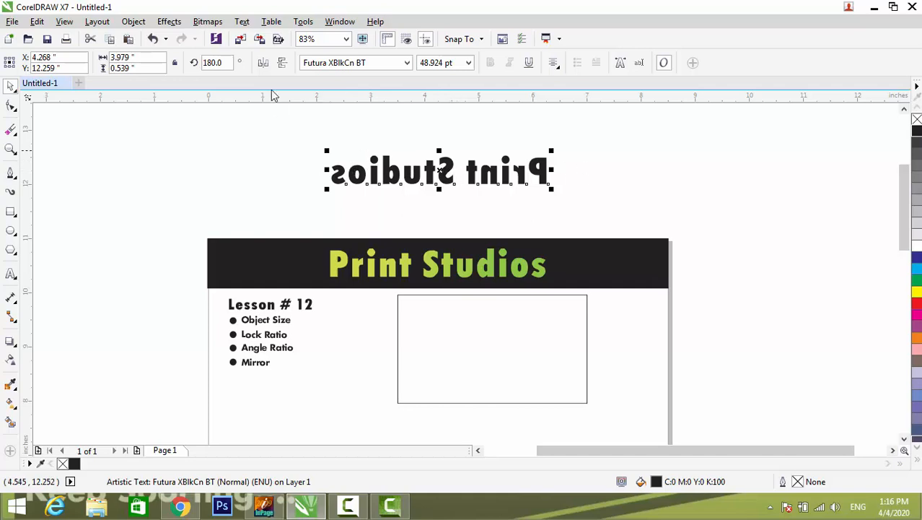
pyautogui.click(393, 112)
pyautogui.hotkey('ctrl', 'z')
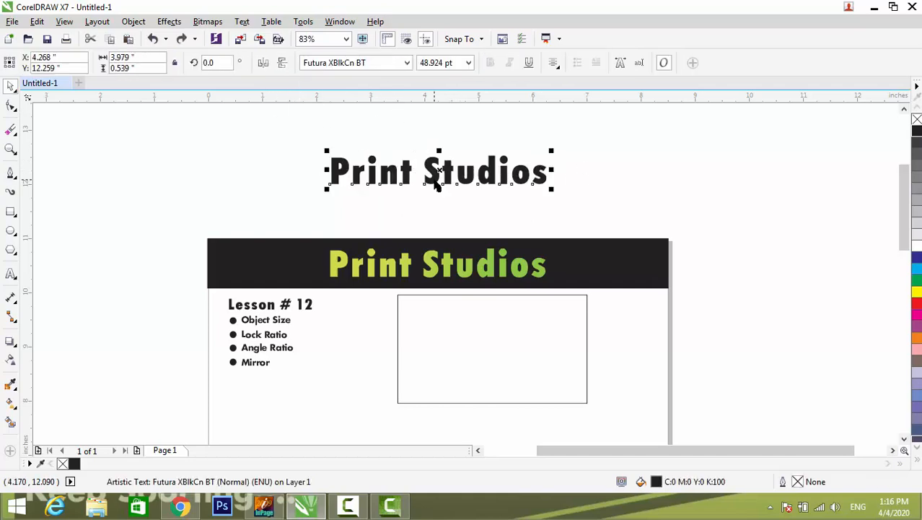
# - Mirror the black title copy vertically in place
pyautogui.click(283, 64)
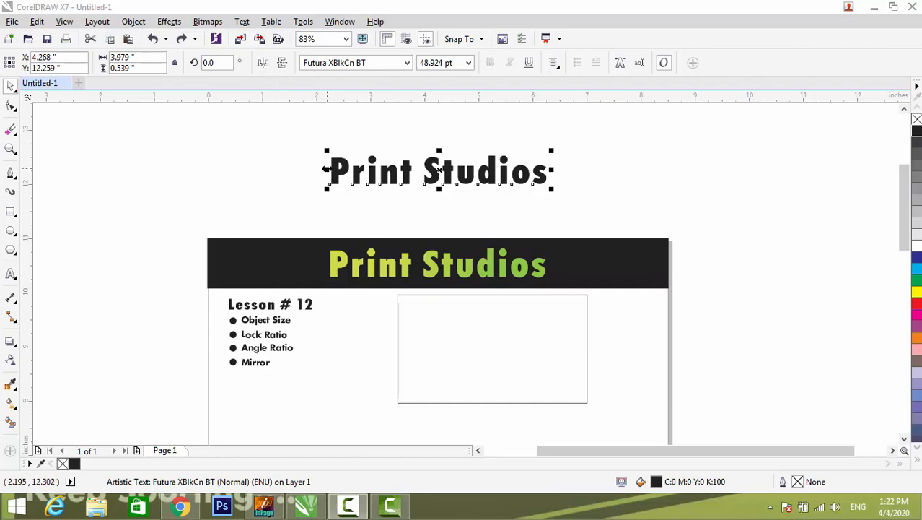
# - Flip the black title copy horizontally across its right edge, placing it at X 8.247", Y 12.259"
pyautogui.moveTo(329, 170); pyautogui.dragTo(330, 169)
pyautogui.moveTo(442, 172); pyautogui.dragTo(564, 166)
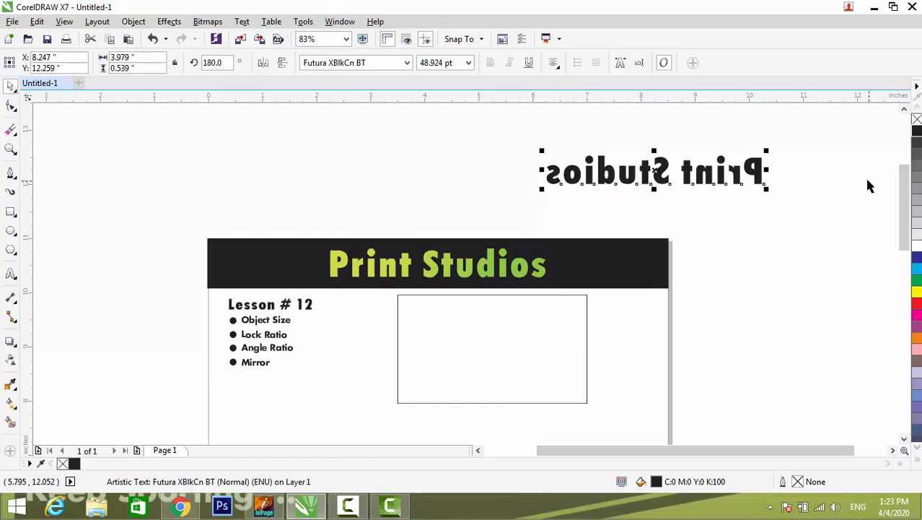
# - Undo the horizontal flip of the black title copy, and try flipping it vertically across its upper edge to Y 12.798"
pyautogui.hotkey('ctrl', 'z')
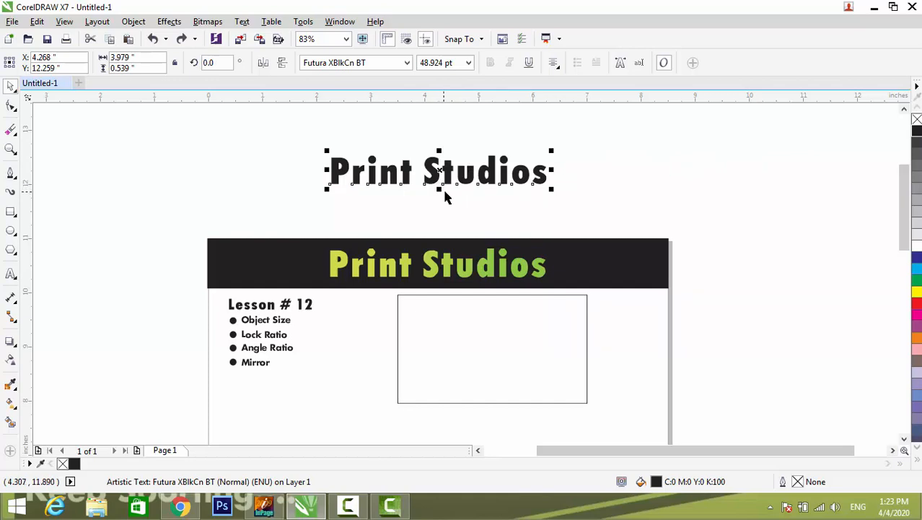
pyautogui.moveTo(441, 190); pyautogui.dragTo(442, 138)
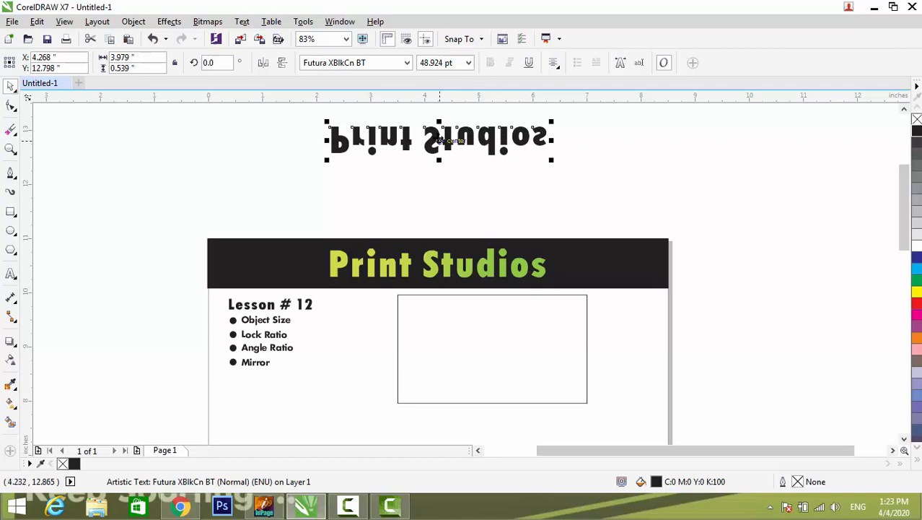
pyautogui.hotkey('ctrl', 'z')
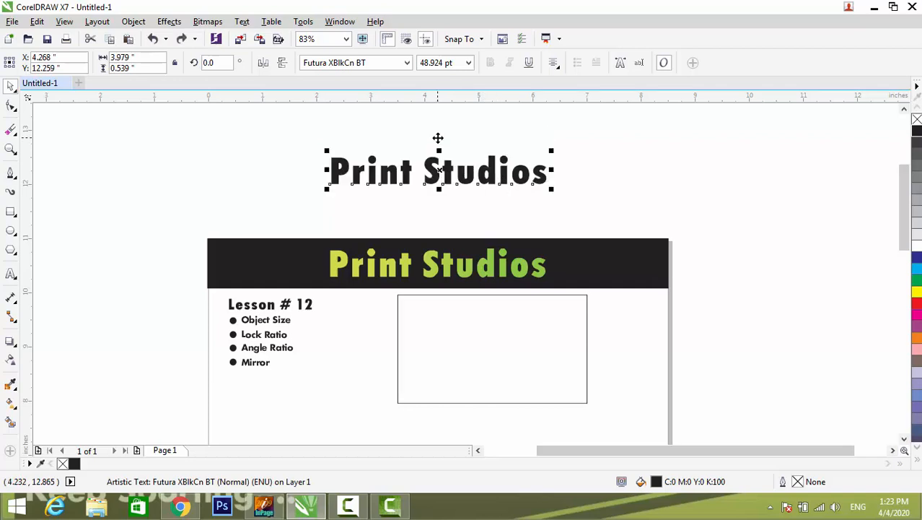
# - Flip the black title copy horizontally across its right edge to X 8.247", and undo the flip
pyautogui.moveTo(327, 170); pyautogui.dragTo(619, 181)
pyautogui.hotkey('ctrl', 'z')
pyautogui.moveTo(324, 170); pyautogui.dragTo(349, 170)
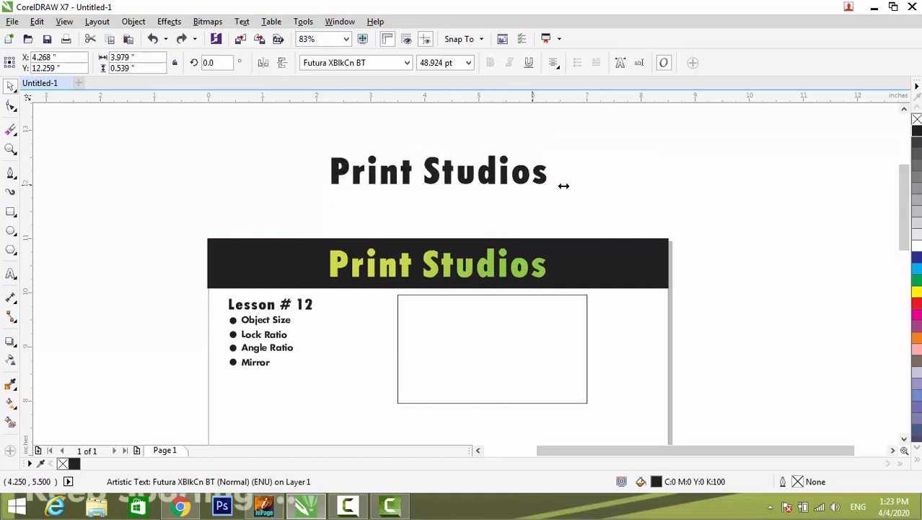
pyautogui.moveTo(564, 186); pyautogui.dragTo(763, 173)
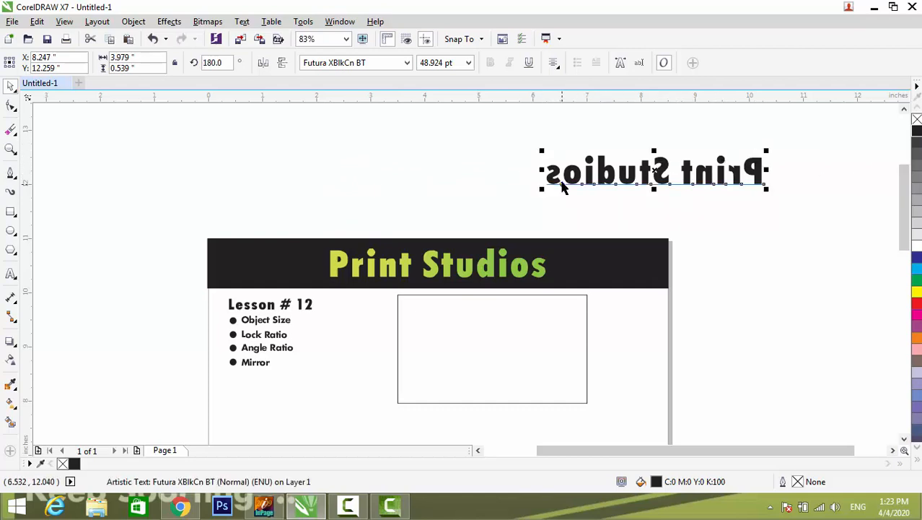
pyautogui.hotkey('ctrl', 'z')
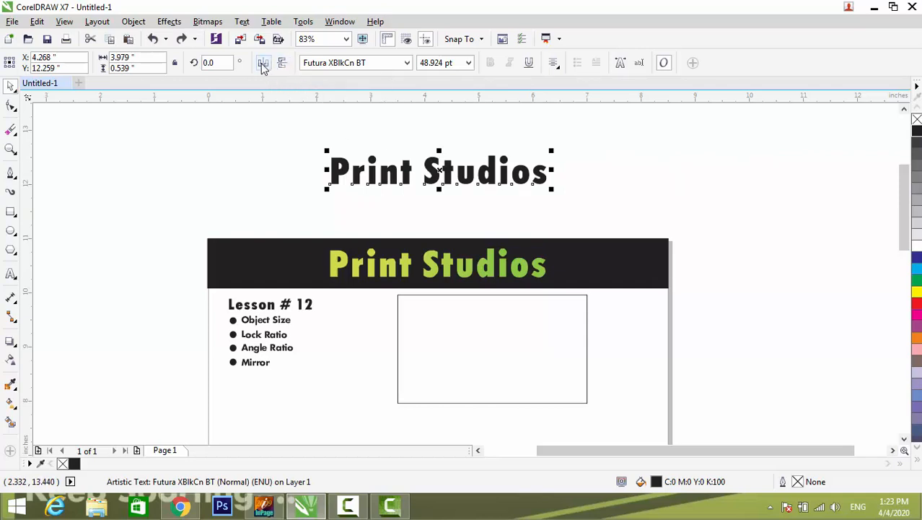
# - Mirror the black title copy horizontally in place, and undo the mirroring
pyautogui.click(263, 64)
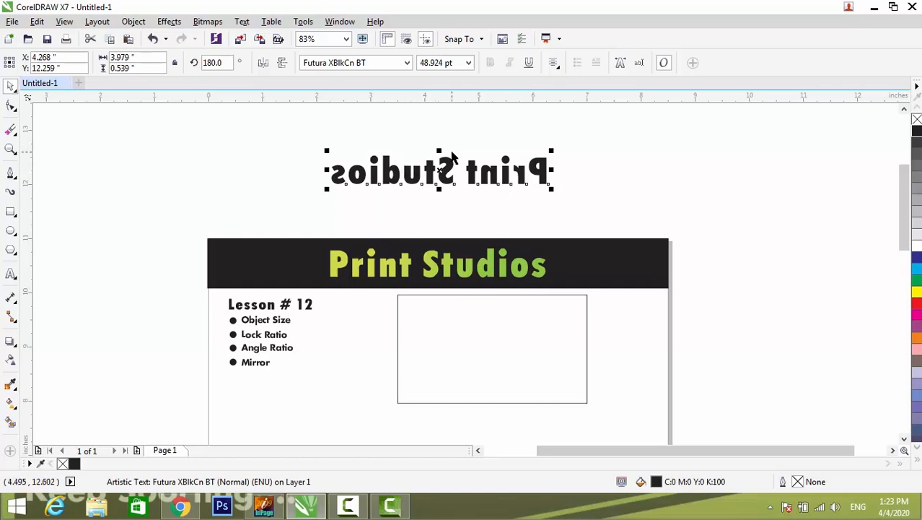
pyautogui.hotkey('ctrl', 'z')
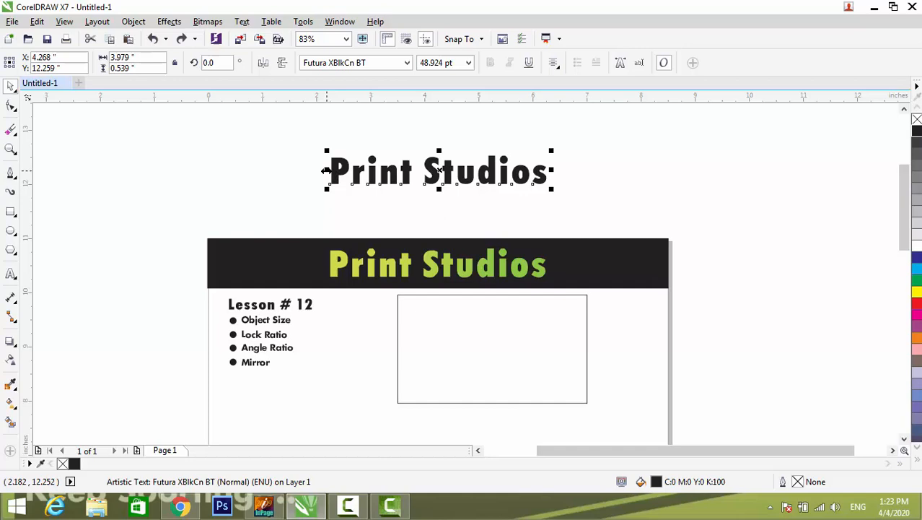
# - Flip the black title copy across its right edge at 100% scale, and compare both states by undoing and redoing the flip
pyautogui.moveTo(325, 170); pyautogui.dragTo(584, 171)
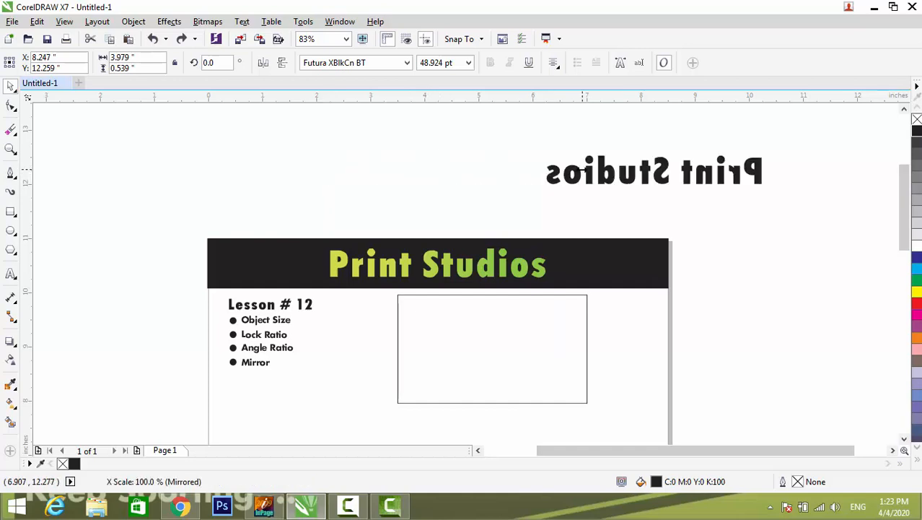
pyautogui.hotkey('ctrl', 'z')
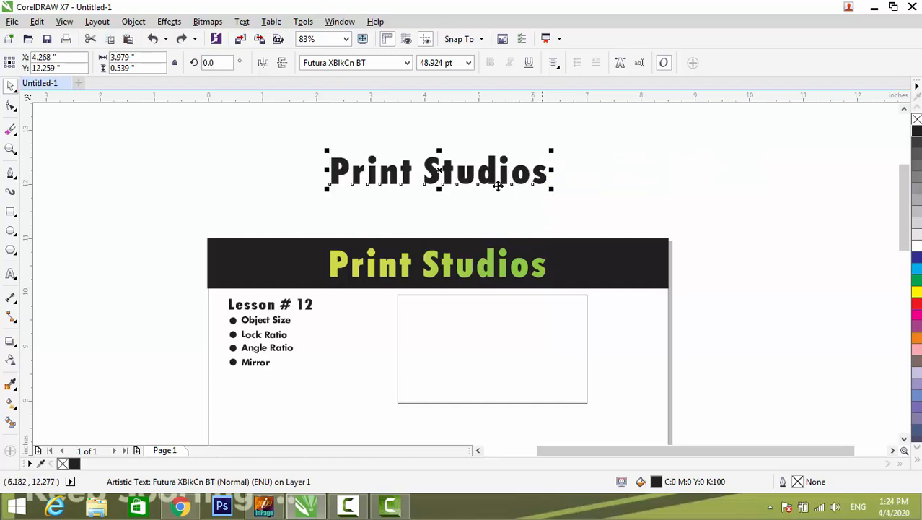
pyautogui.hotkey('ctrl', 'shift', 'z')
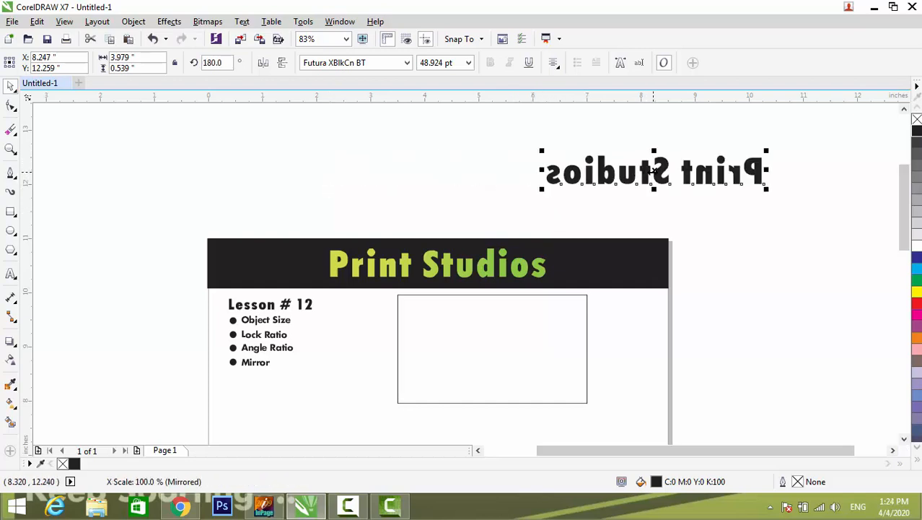
pyautogui.hotkey('ctrl', 'z')
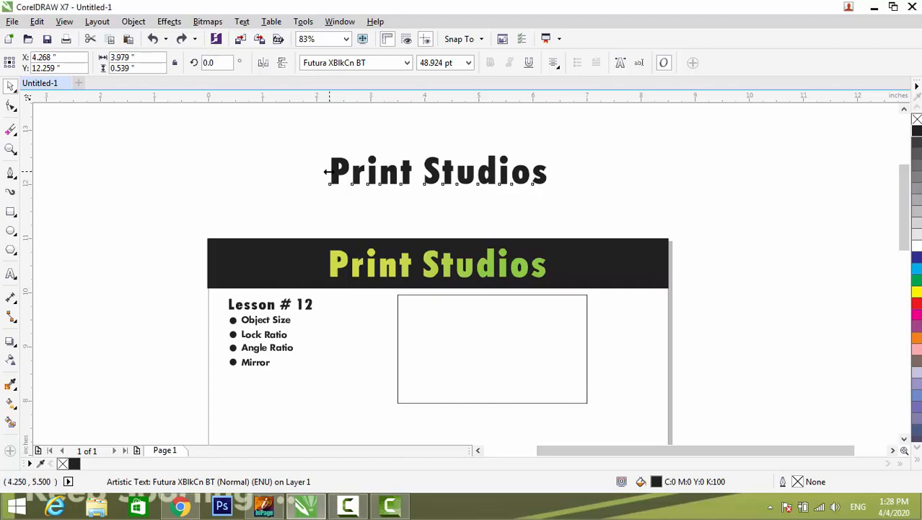
pyautogui.hotkey('ctrl', 'shift', 'z')
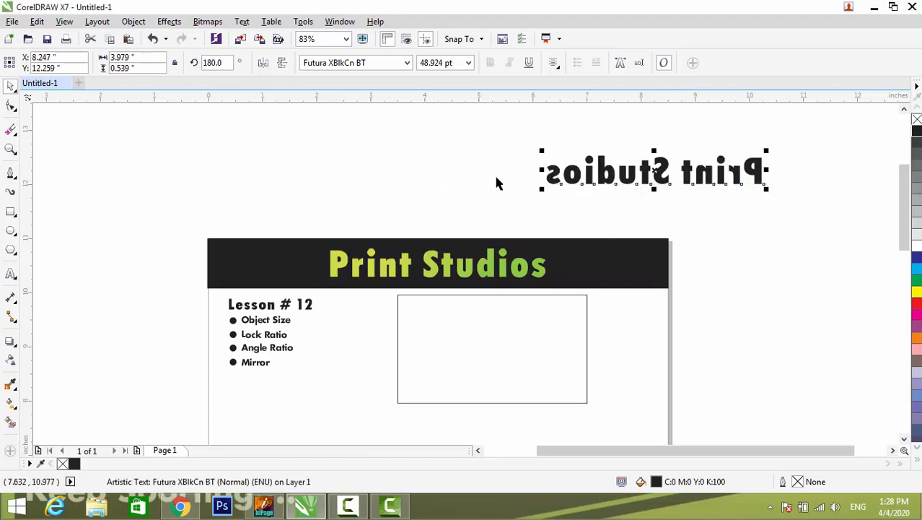
pyautogui.hotkey('ctrl', 'z')
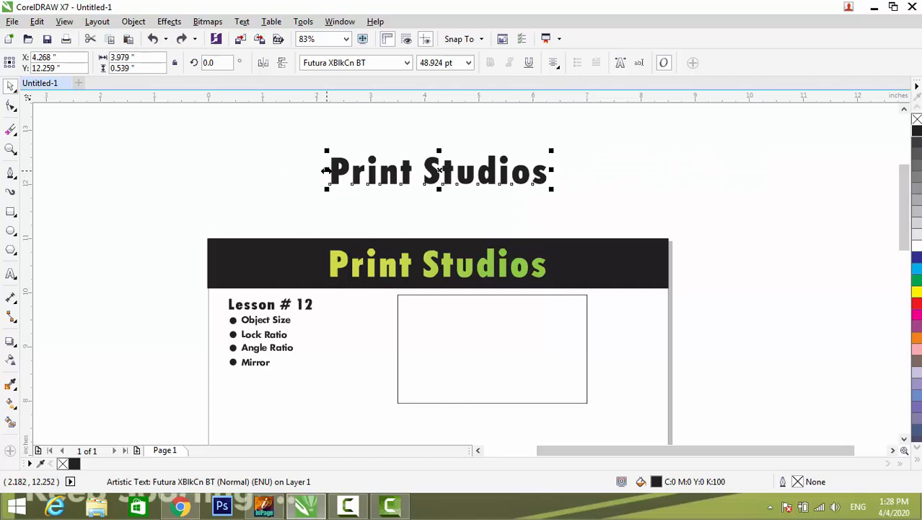
# - Mirror the black title copy horizontally about its own center, and undo the change
pyautogui.moveTo(325, 171); pyautogui.dragTo(516, 177)
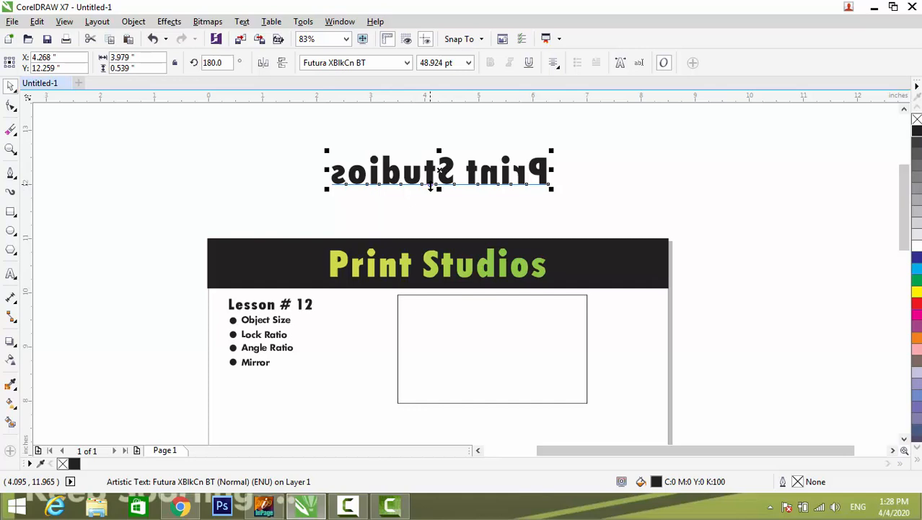
pyautogui.hotkey('ctrl', 'z')
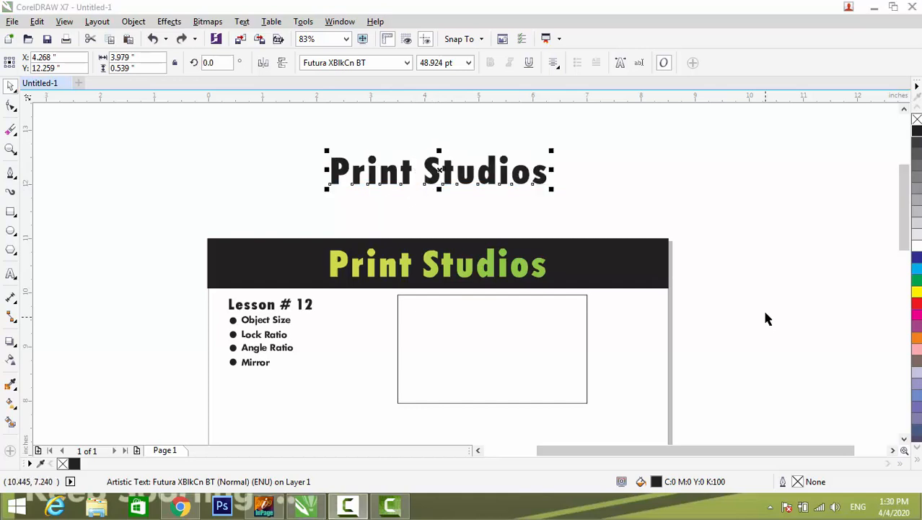
# - Minimize the CorelDRAW window to show the desktop
pyautogui.click(874, 7)
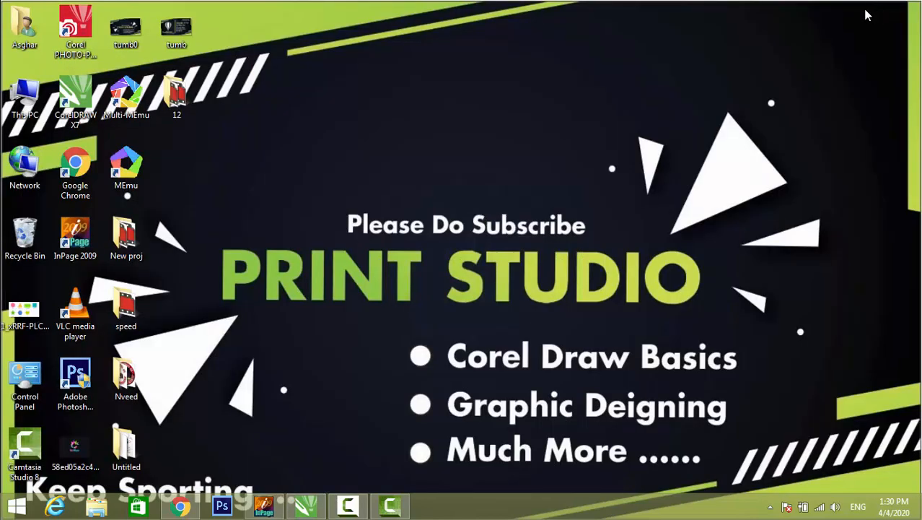
pyautogui.rightClick(443, 159)
pyautogui.click(484, 192)
pyautogui.rightClick(469, 161)
pyautogui.click(487, 199)
pyautogui.rightClick(488, 199)
pyautogui.click(513, 241)
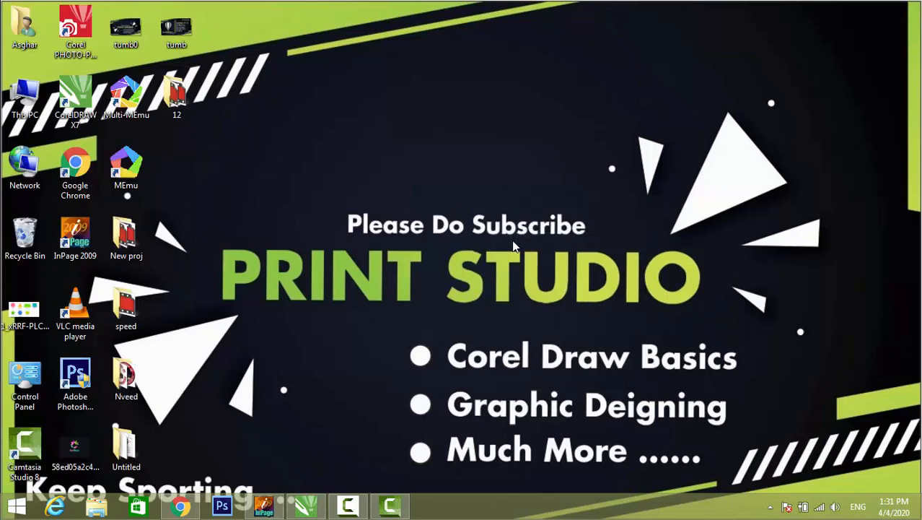